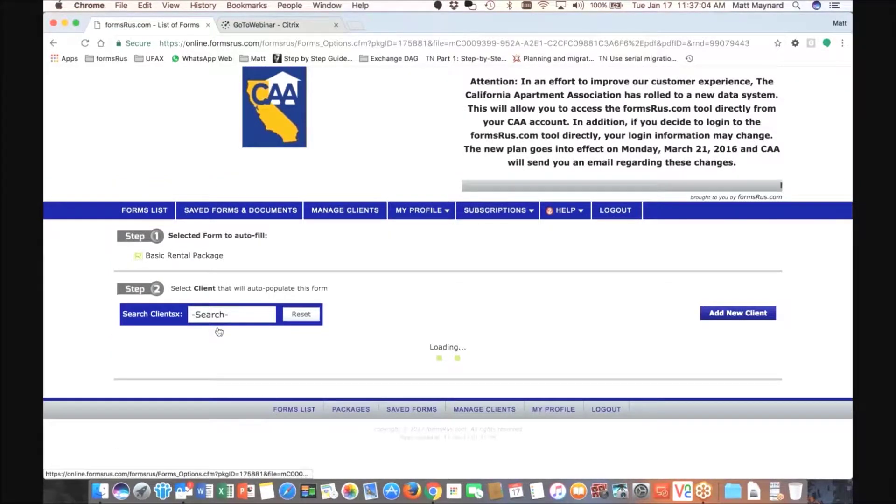
Auto-fill the Basic Rental Package with the client record for the CAA Drive property, unit 1A.
scroll(382, 278, "down", 3)
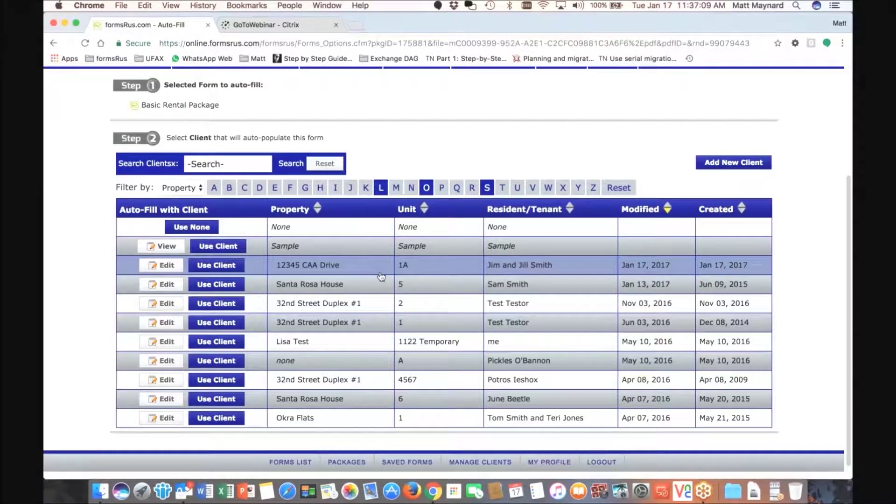
left_click(214, 266)
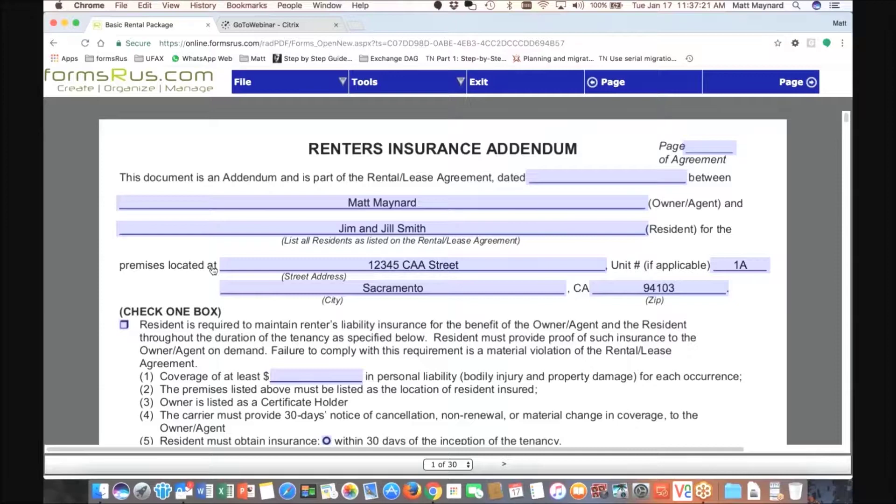
Review the auto-filled owner, resident, address and unit fields in the Renters Insurance Addendum and the Smoke Detector Addendum.
left_click(430, 200)
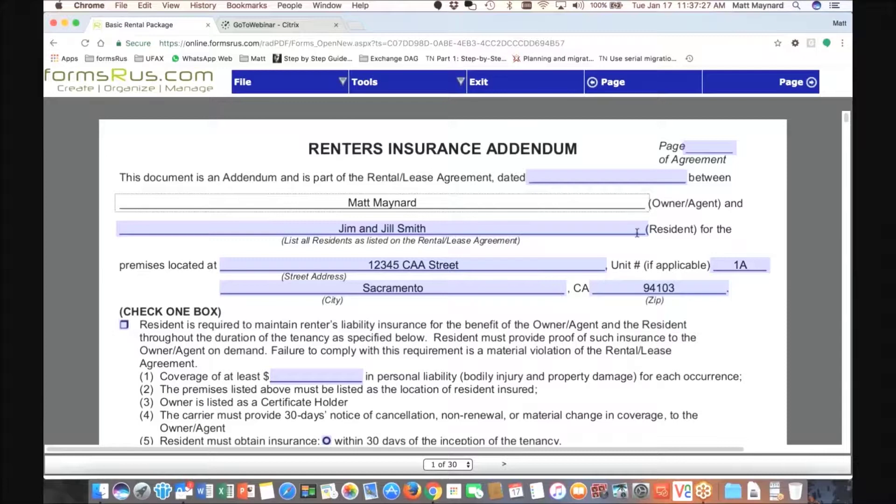
left_click(467, 263)
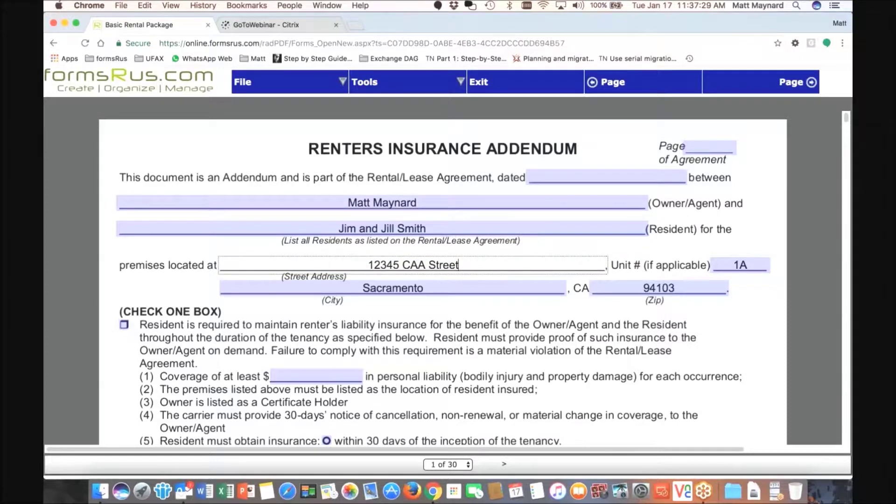
left_click(747, 264)
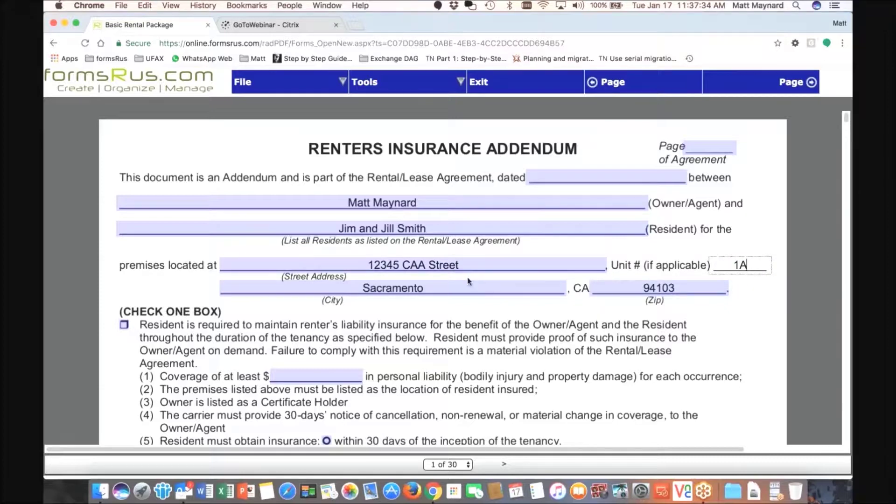
scroll(468, 281, "down", 1)
scroll(652, 221, "down", 5)
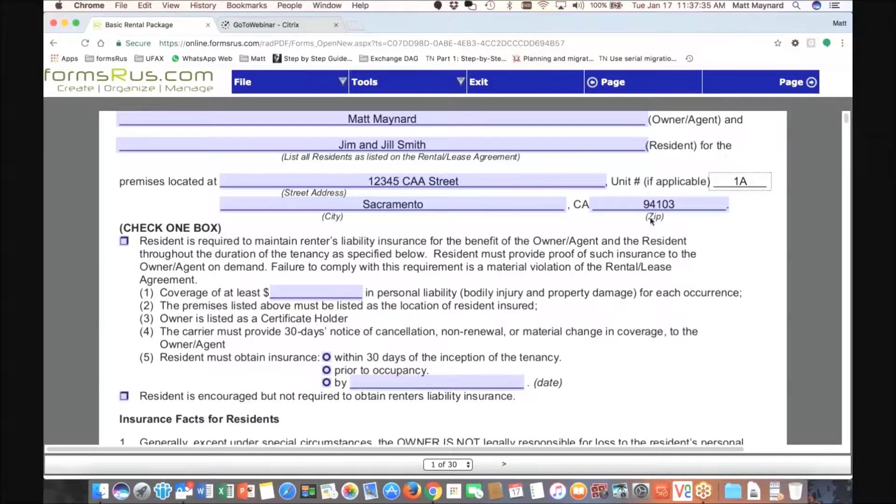
scroll(514, 261, "down", 10)
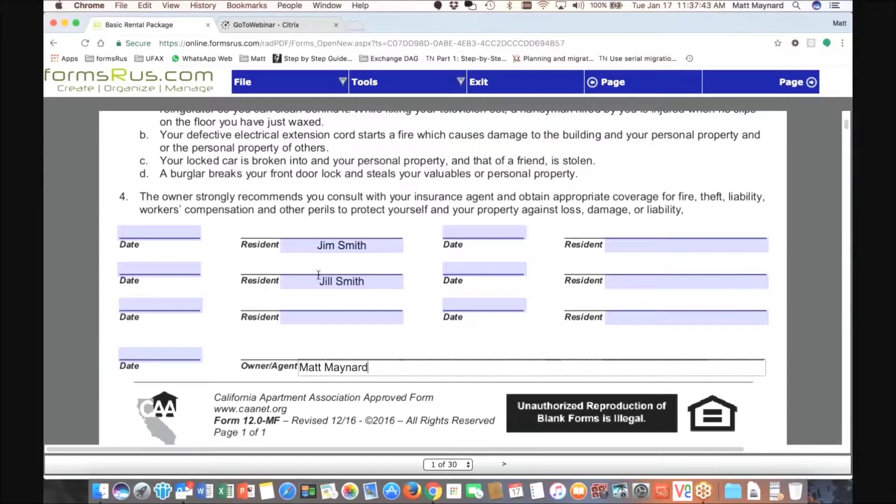
scroll(344, 267, "down", 6)
scroll(344, 279, "down", 8)
scroll(344, 280, "down", 3)
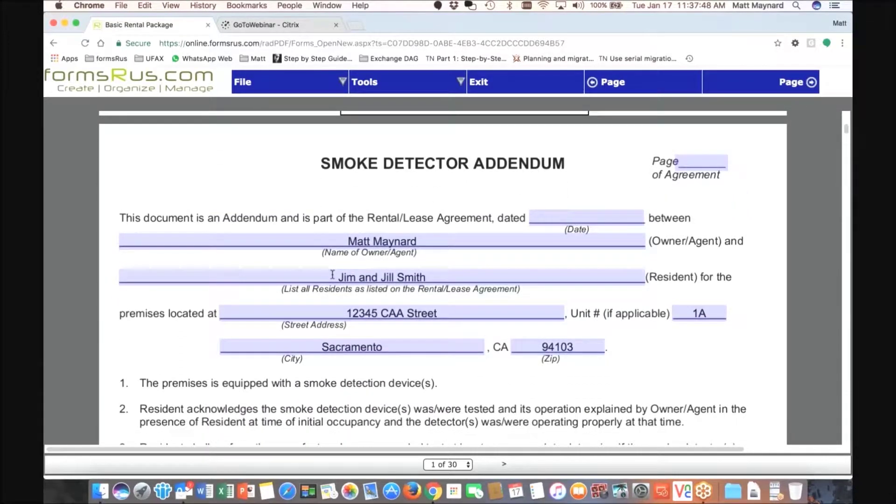
scroll(332, 274, "down", 10)
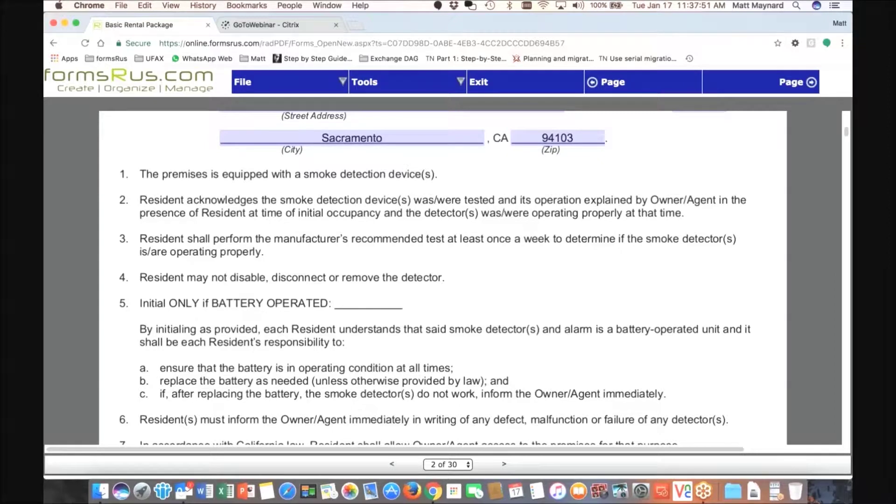
scroll(362, 270, "down", 15)
scroll(362, 270, "down", 4)
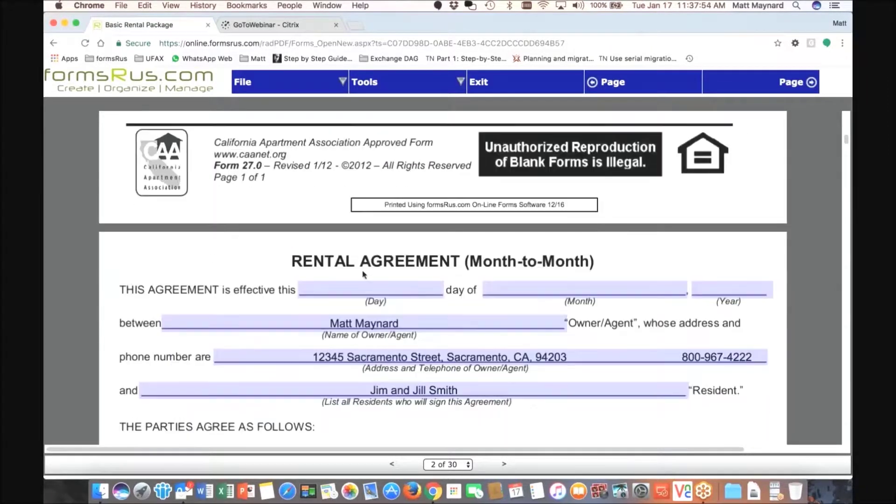
Examine the month-to-month Rental Agreement's auto-filled party and premises fields and its rent, prorated rent, payment and security deposit fields.
scroll(367, 274, "down", 1)
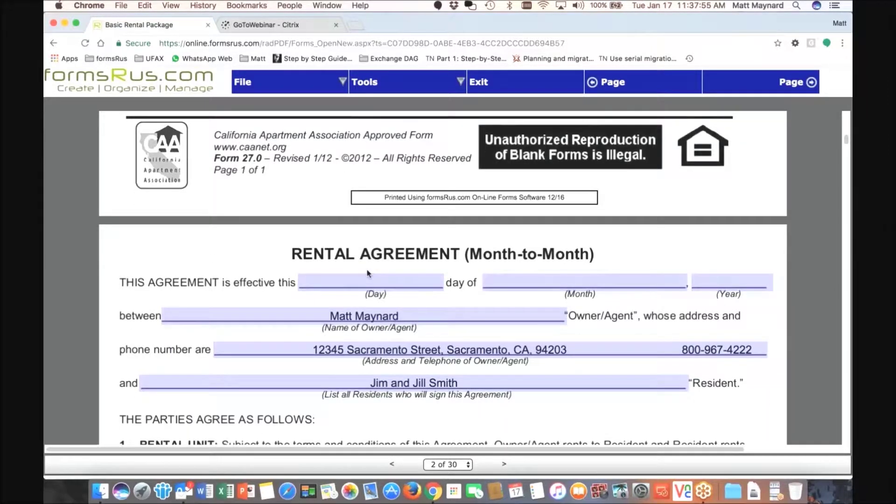
scroll(369, 273, "down", 2)
scroll(401, 270, "down", 10)
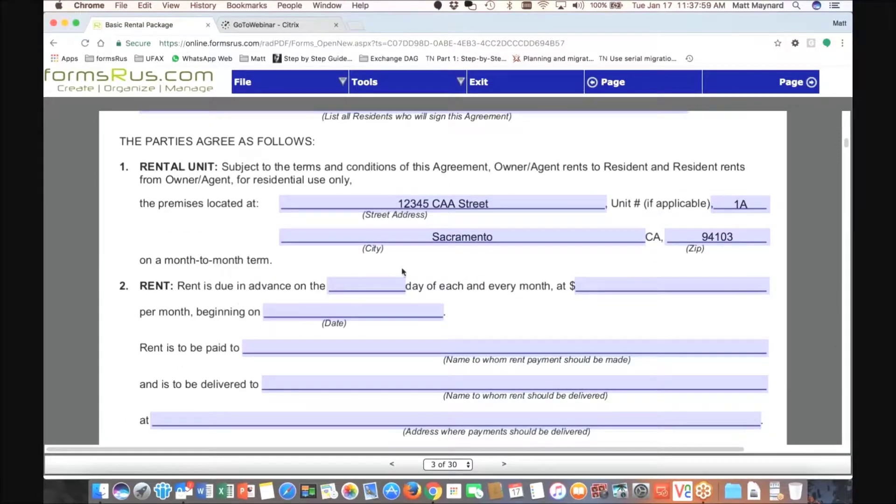
scroll(402, 272, "down", 10)
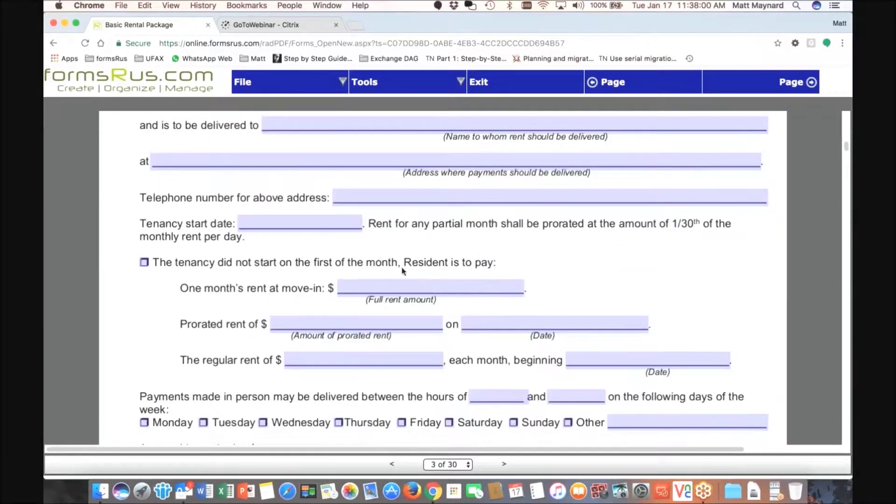
scroll(403, 271, "down", 1)
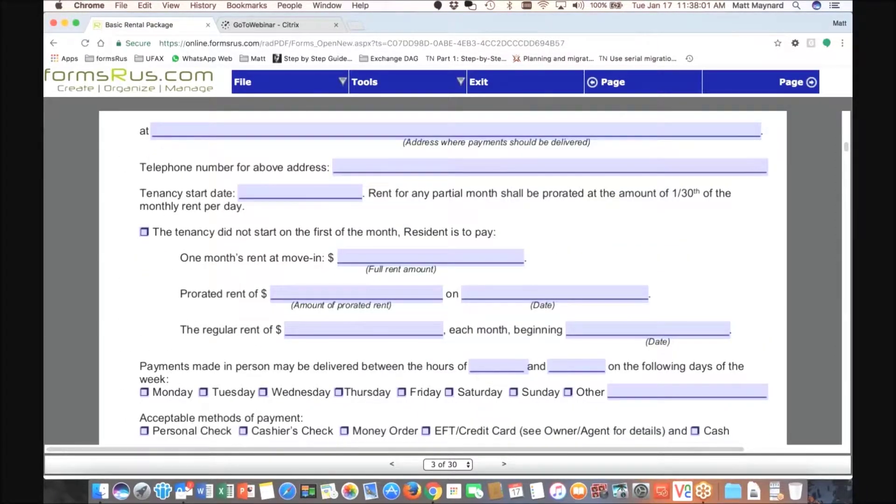
scroll(443, 278, "down", 2)
scroll(403, 282, "down", 5)
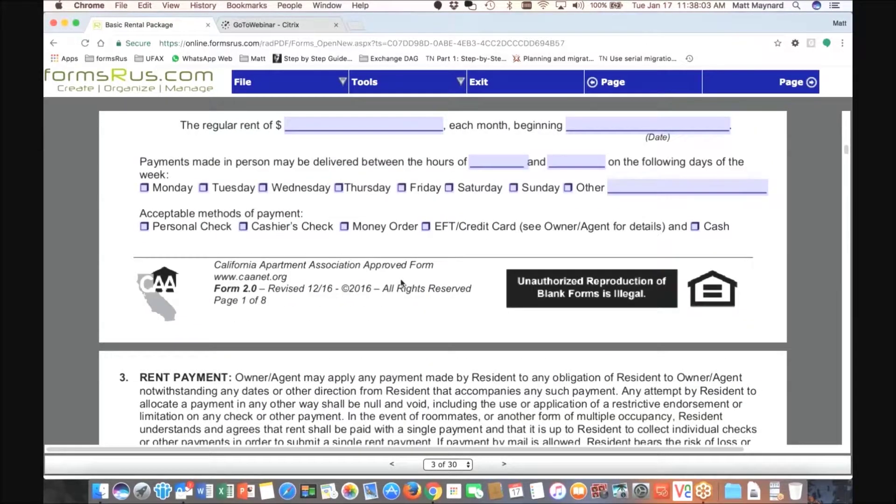
scroll(403, 282, "down", 12)
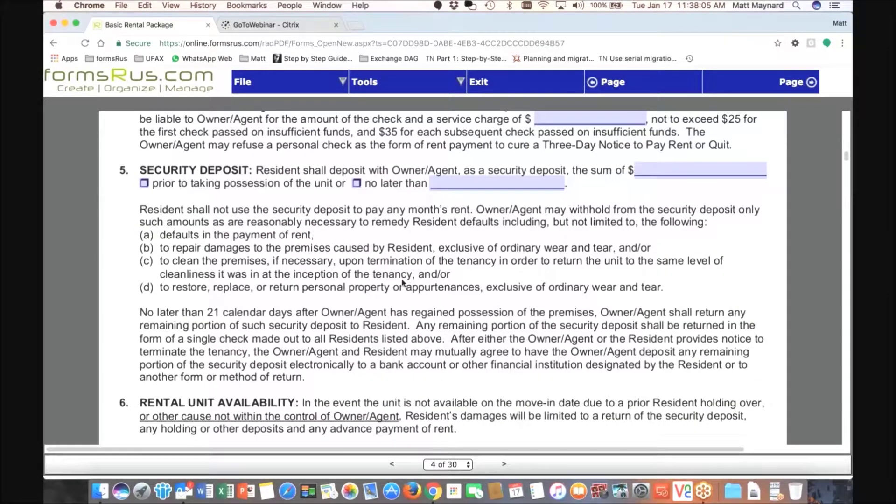
scroll(403, 281, "down", 6)
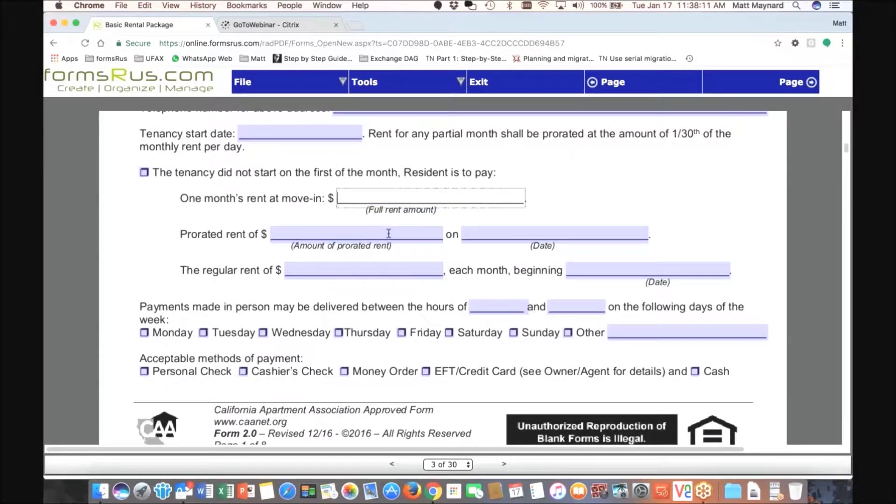
left_click(350, 233)
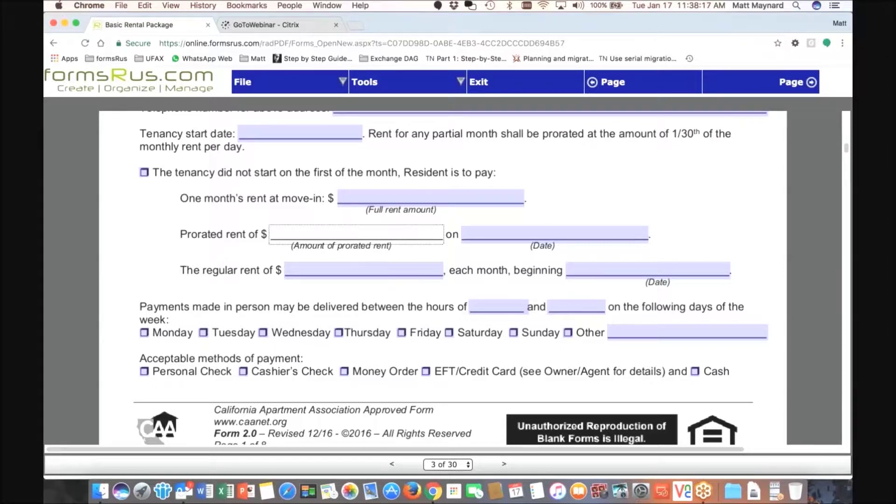
scroll(423, 277, "down", 5)
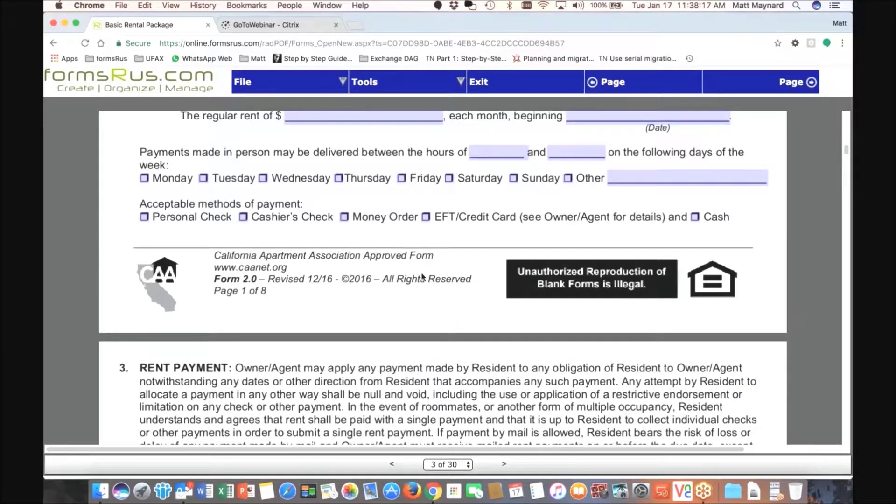
scroll(423, 277, "down", 5)
Start Save & Exit for the package and replace "Basic" in its description with the property's street address, keeping "Rental Package".
left_click(262, 90)
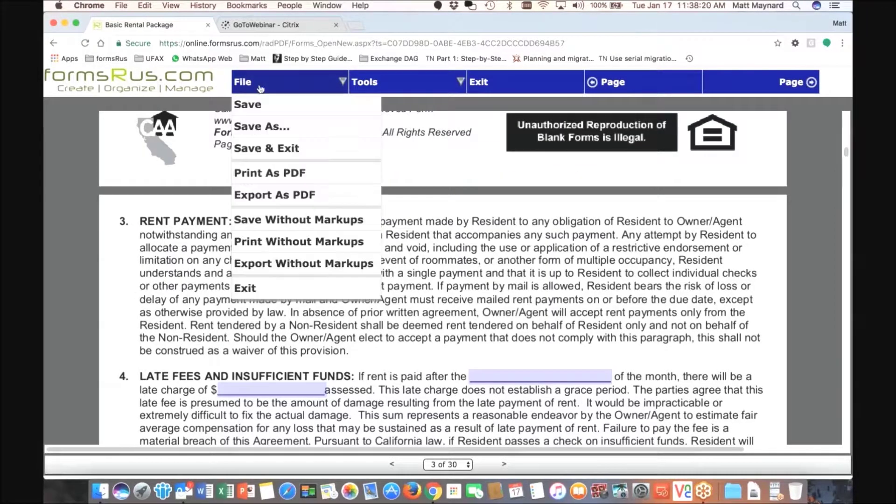
left_click(306, 148)
left_click_drag(432, 255, 522, 255)
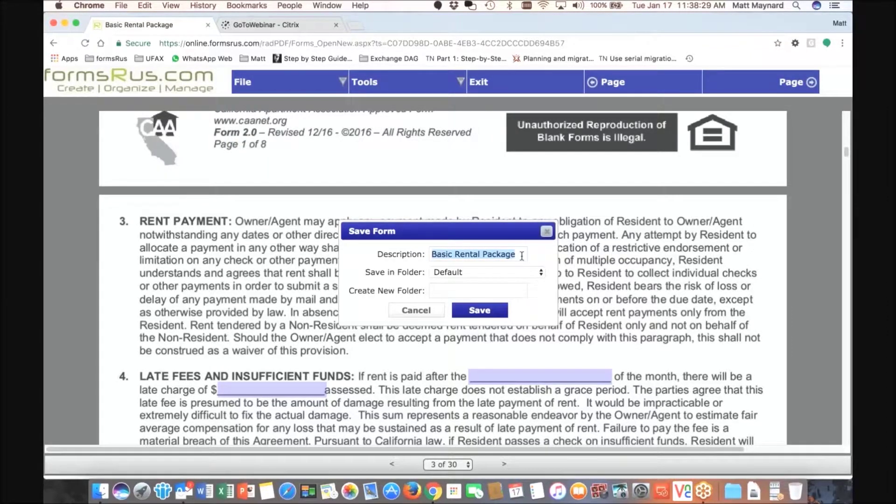
left_click(522, 256)
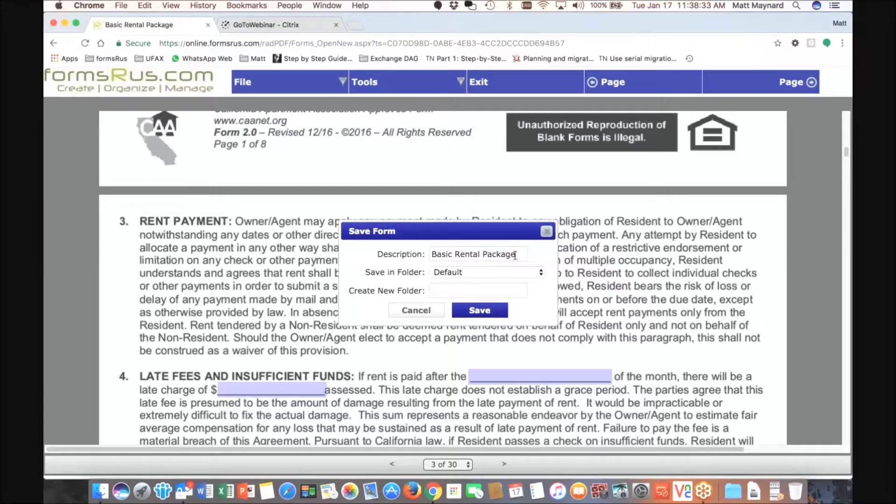
left_click(452, 255)
key("super+shift+Left")
type("1234")
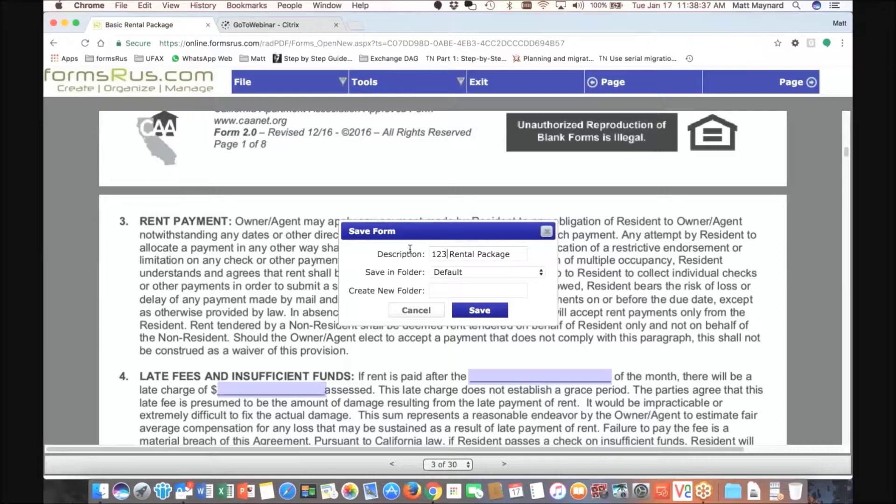
type("5 CAA")
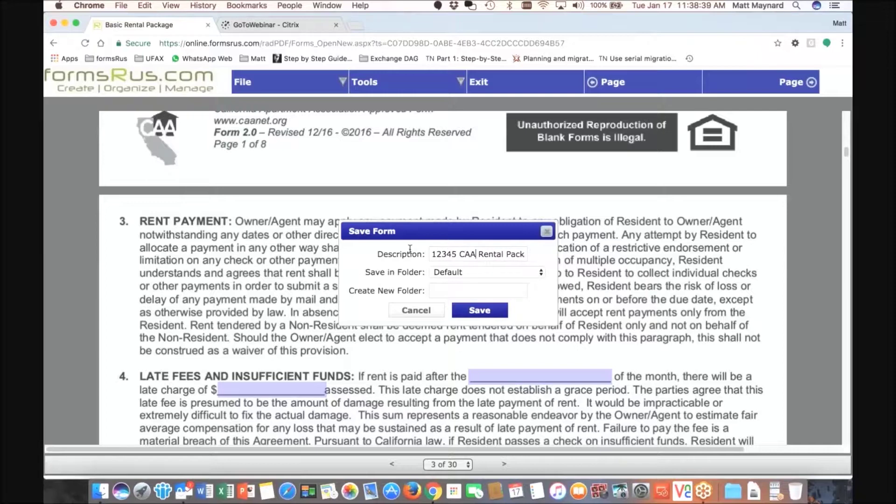
type(" Street")
left_click_drag(501, 254, 530, 254)
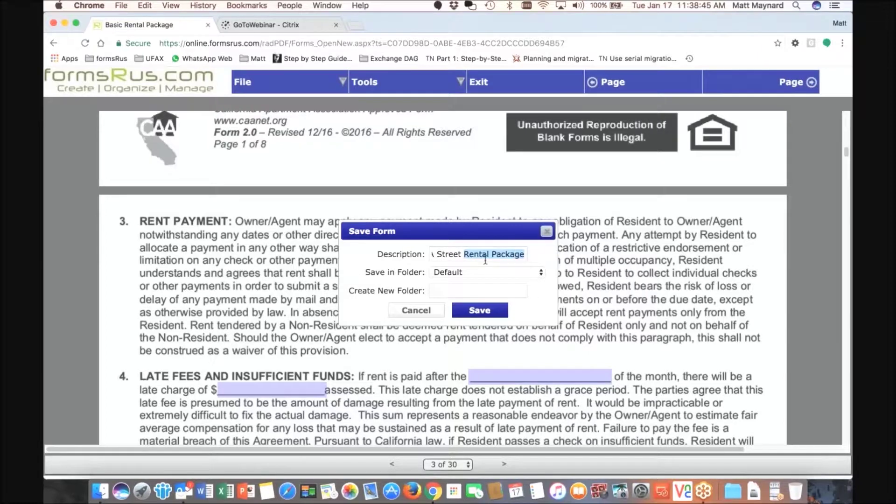
Create a new folder named with the property's street address and save the package in it.
left_click(486, 272)
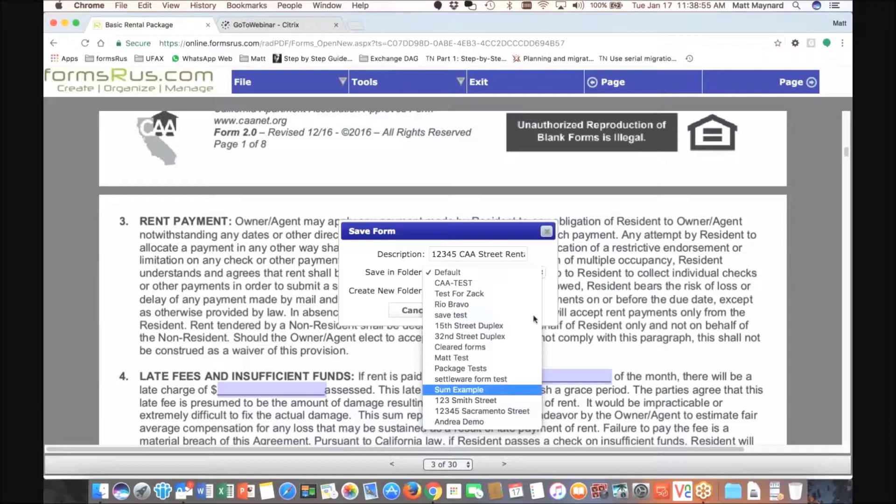
left_click(547, 256)
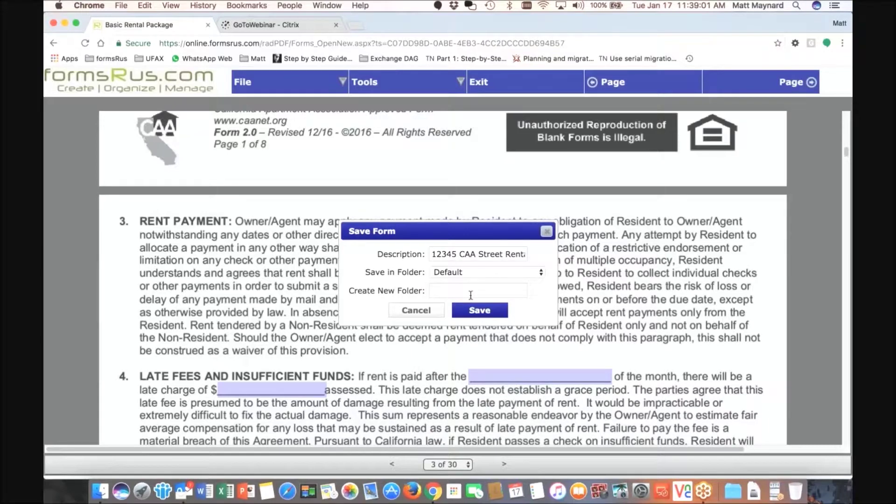
left_click(471, 296)
type("12345 CAA Street")
left_click(480, 312)
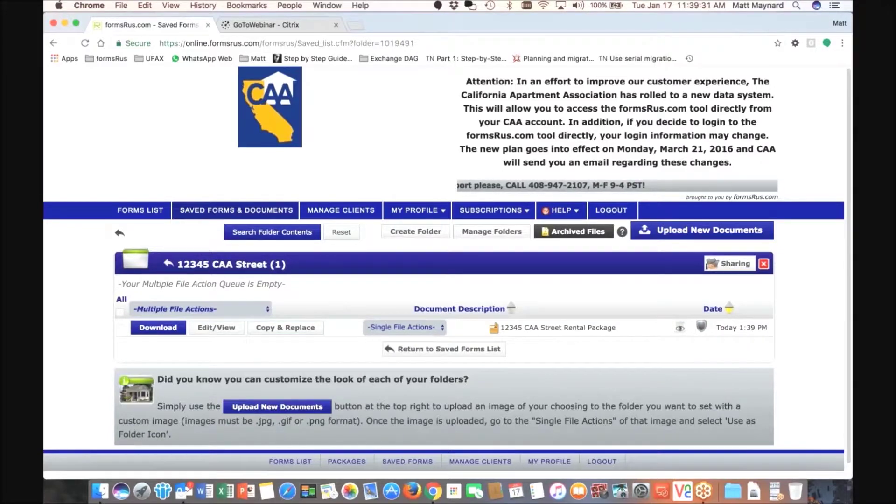
Return to the overview of saved folders and apply the A-Z sort.
left_click(119, 233)
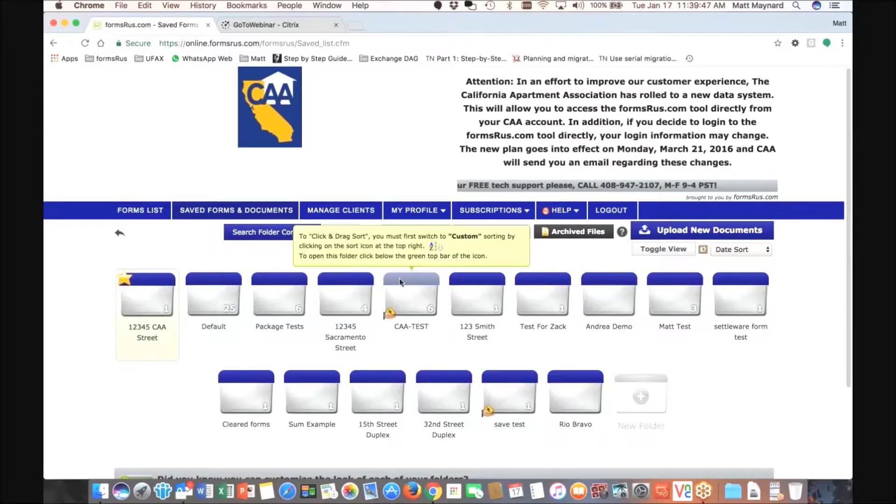
left_click(751, 251)
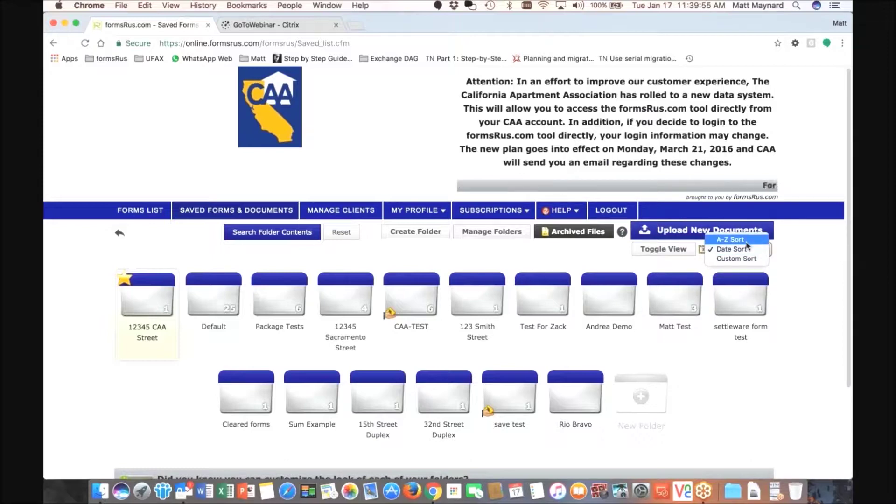
left_click(747, 241)
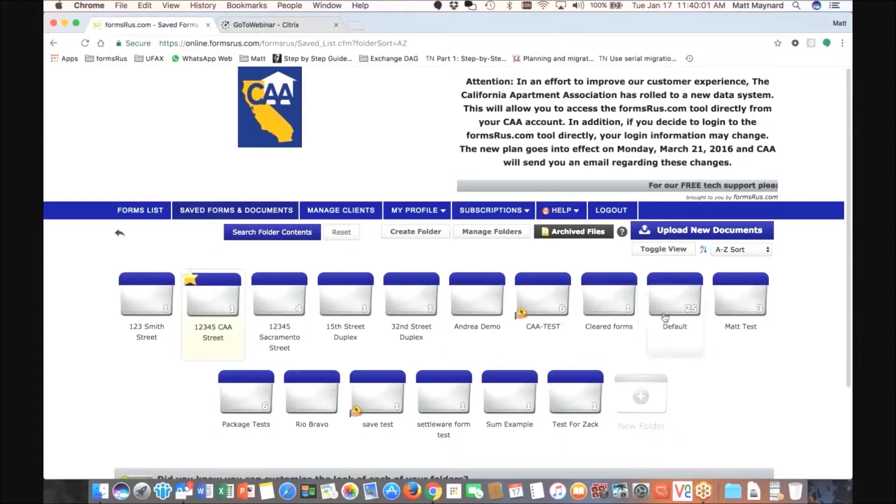
Switch to Custom Sort and move three folders, ending with Sum Example, directly behind Default, and the Sacramento Street folder behind CAA-TEST.
left_click(735, 245)
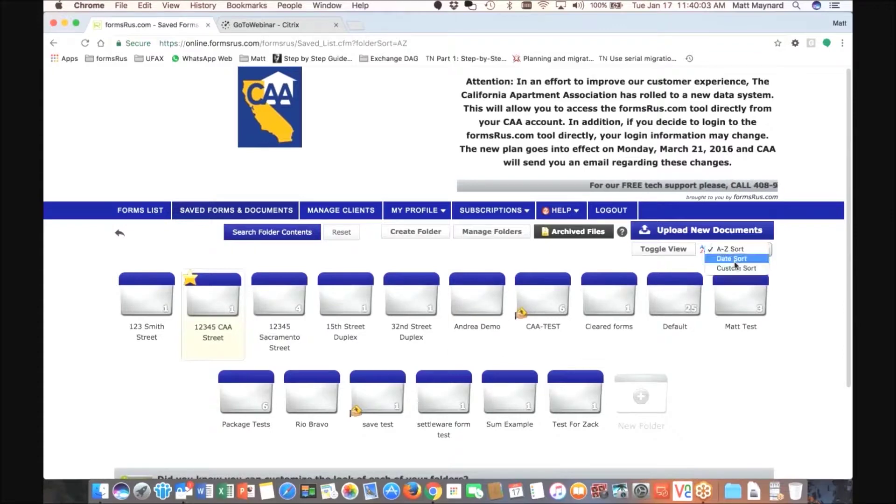
left_click(735, 263)
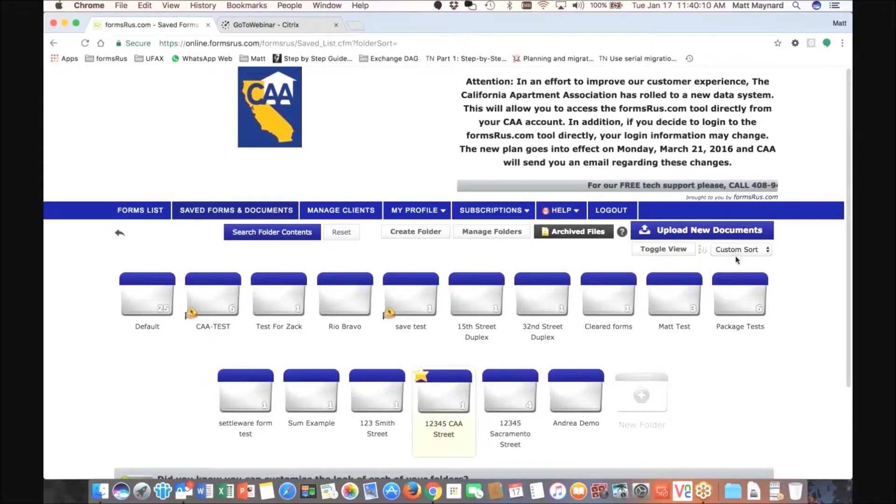
left_click_drag(689, 280, 208, 278)
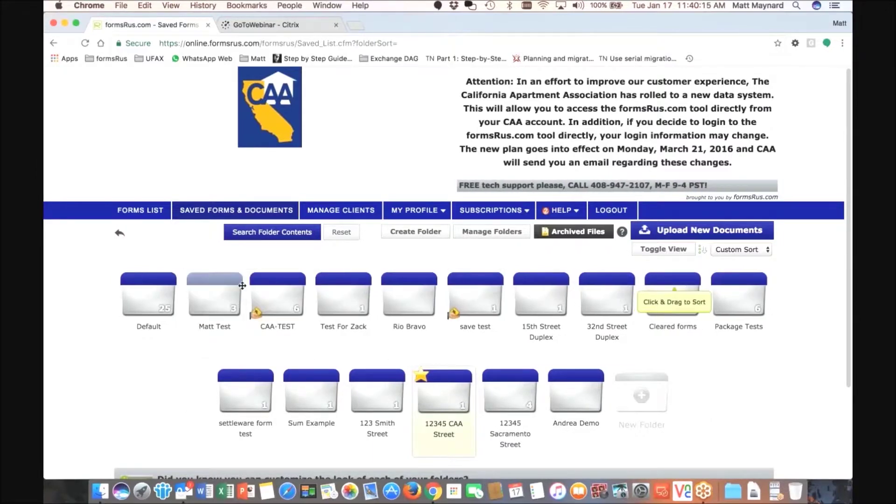
left_click_drag(346, 279, 208, 280)
left_click_drag(303, 376, 208, 280)
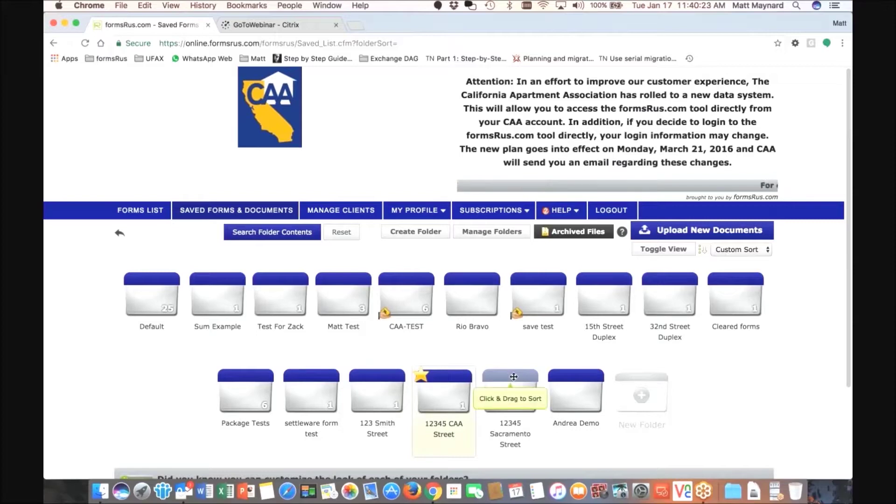
left_click_drag(505, 363, 473, 279)
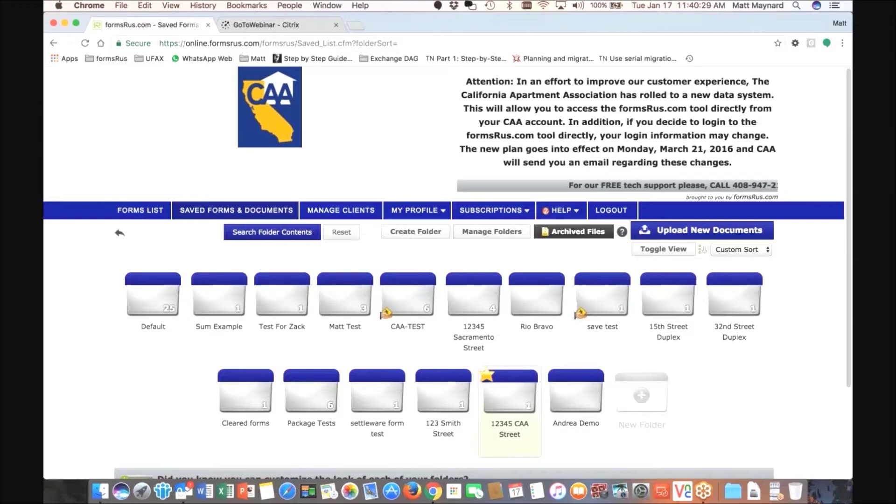
Set the folder sorting to Date Sort.
left_click(765, 250)
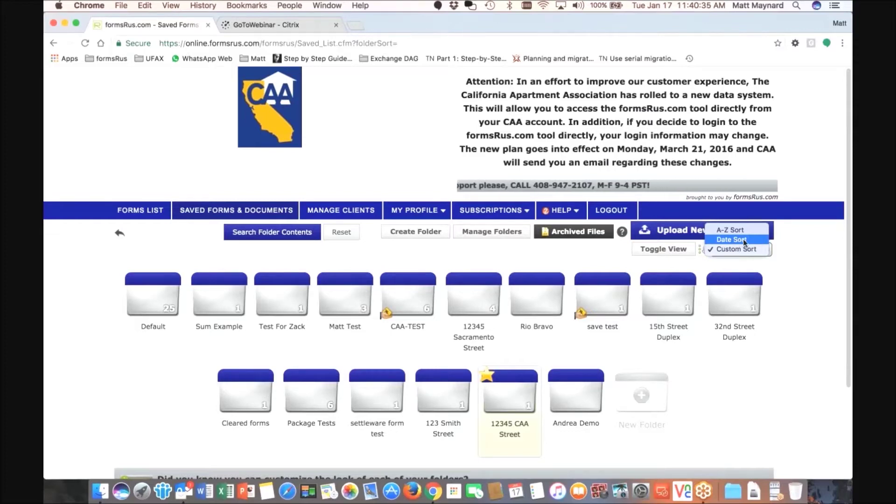
left_click(746, 239)
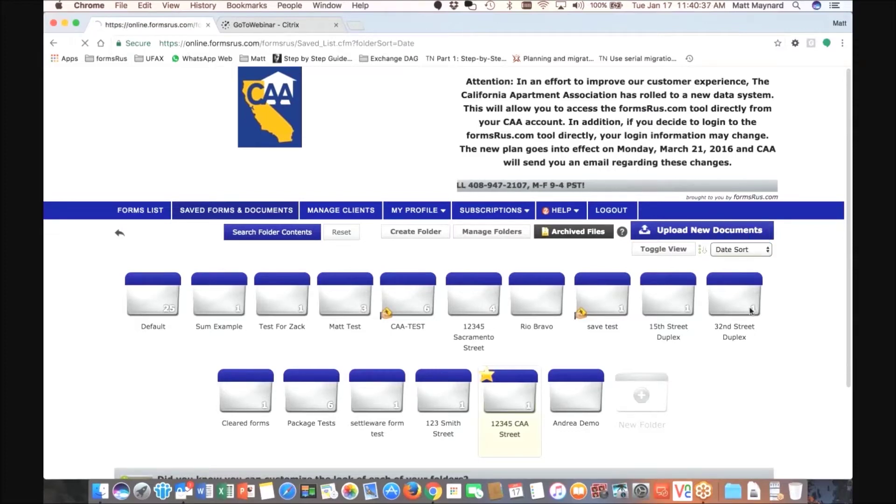